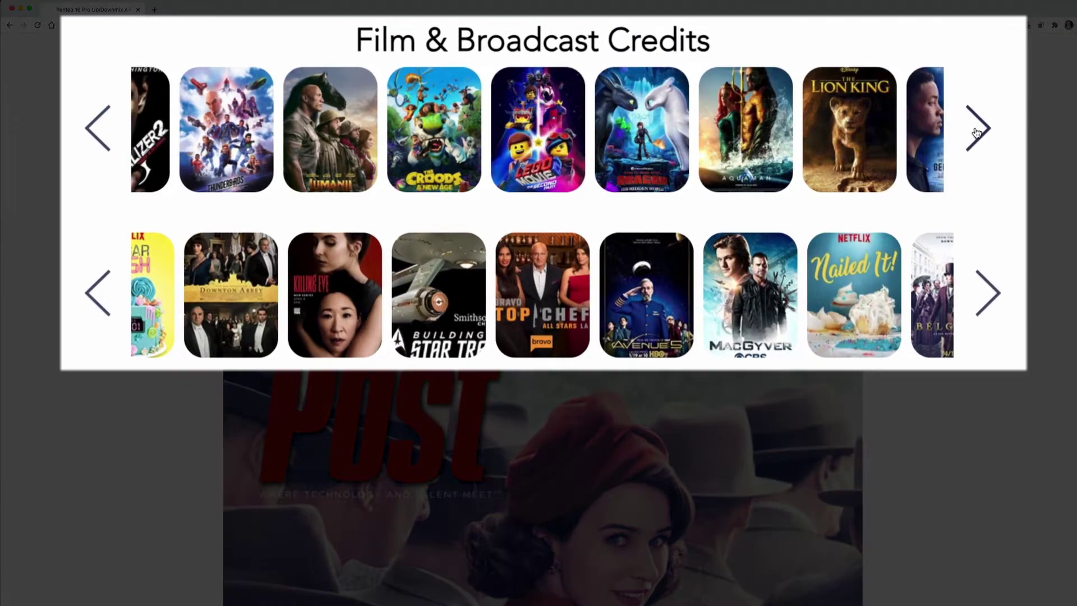
Advance the upper and lower rows of Penteo film and broadcast credit posters
left_click(976, 132)
left_click(992, 304)
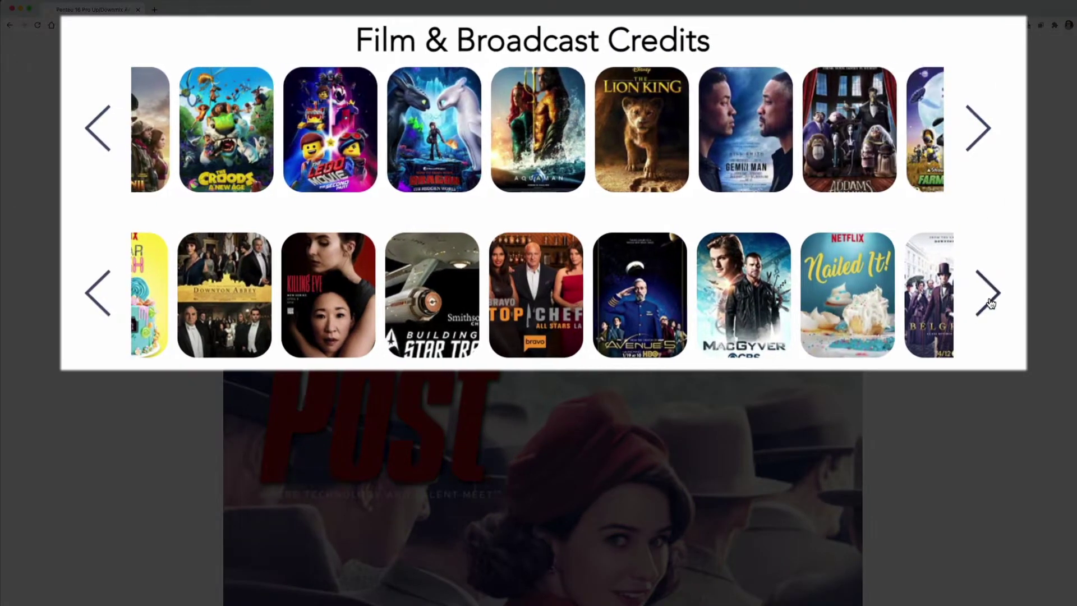
left_click(992, 303)
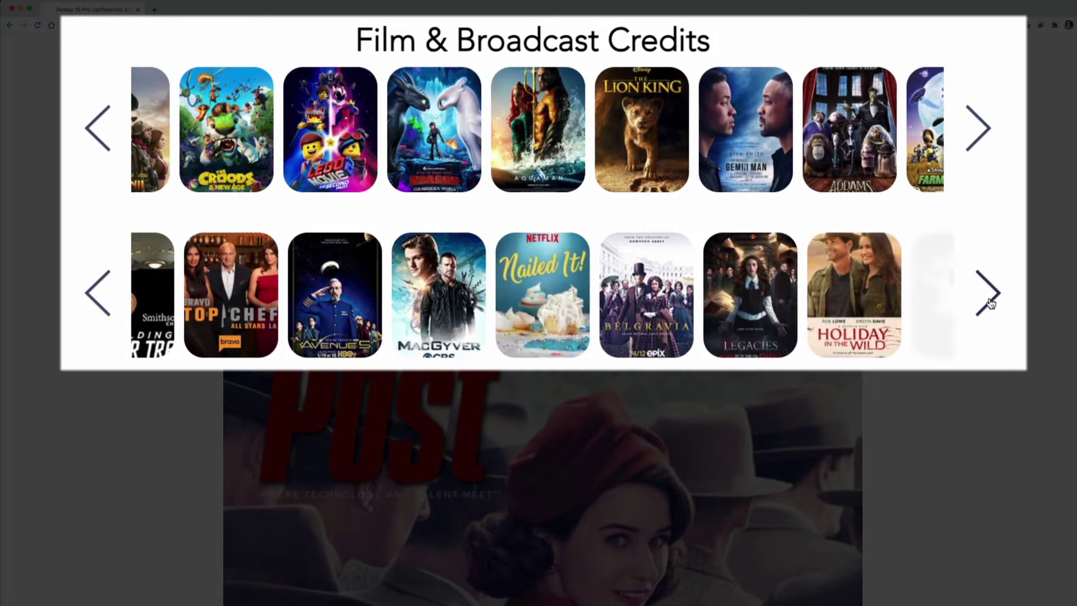
left_click(992, 303)
left_click(991, 303)
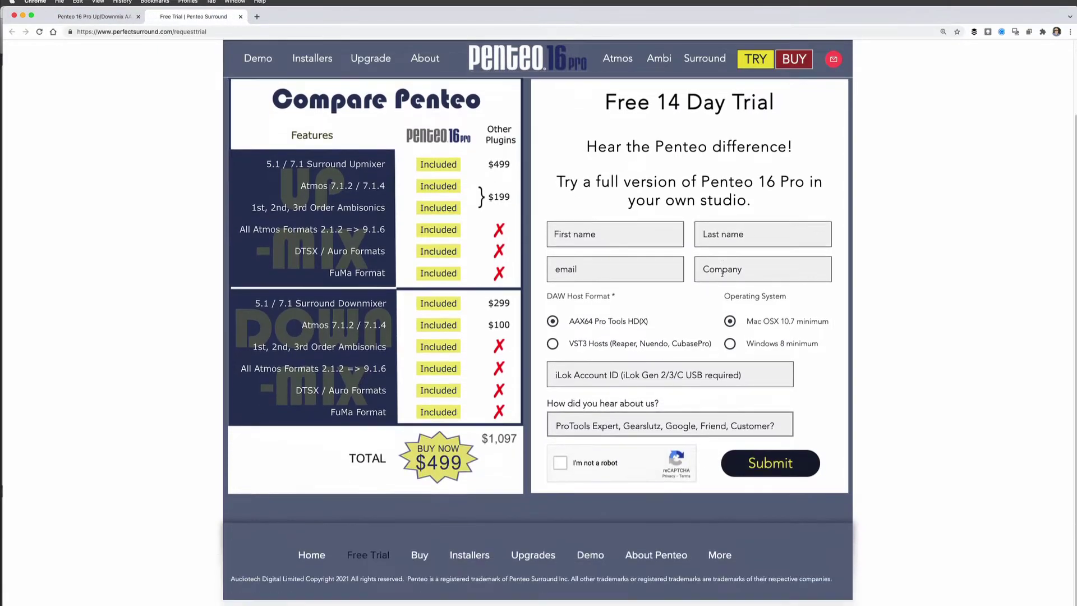
scroll(673, 227, "up", 3)
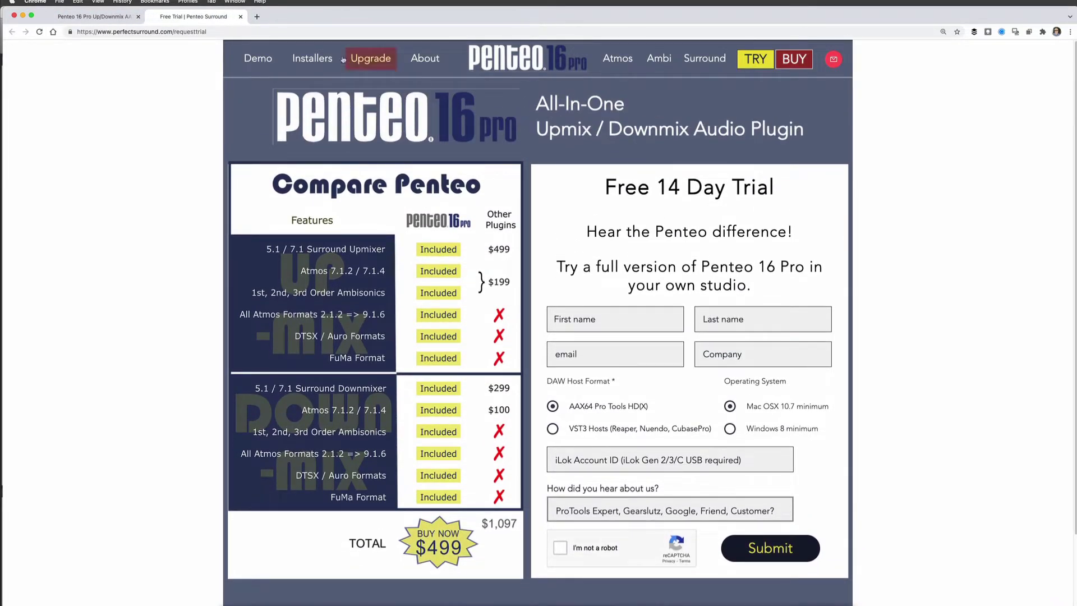
Open the Penteo Installers page and the Penteo 16 Pro download folder
left_click(313, 58)
scroll(665, 278, "down", 2)
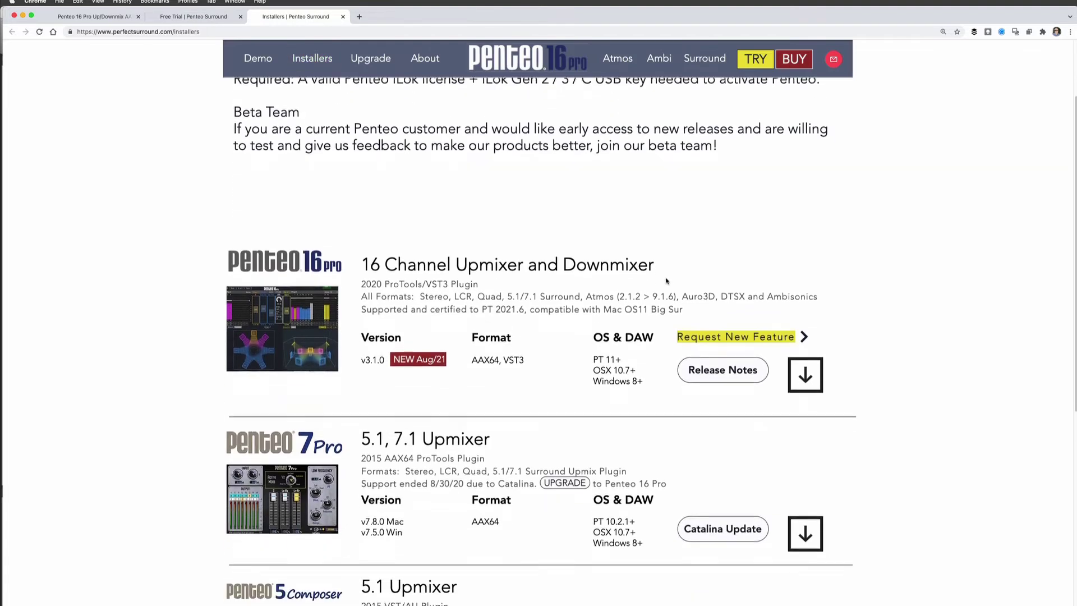
left_click(804, 378)
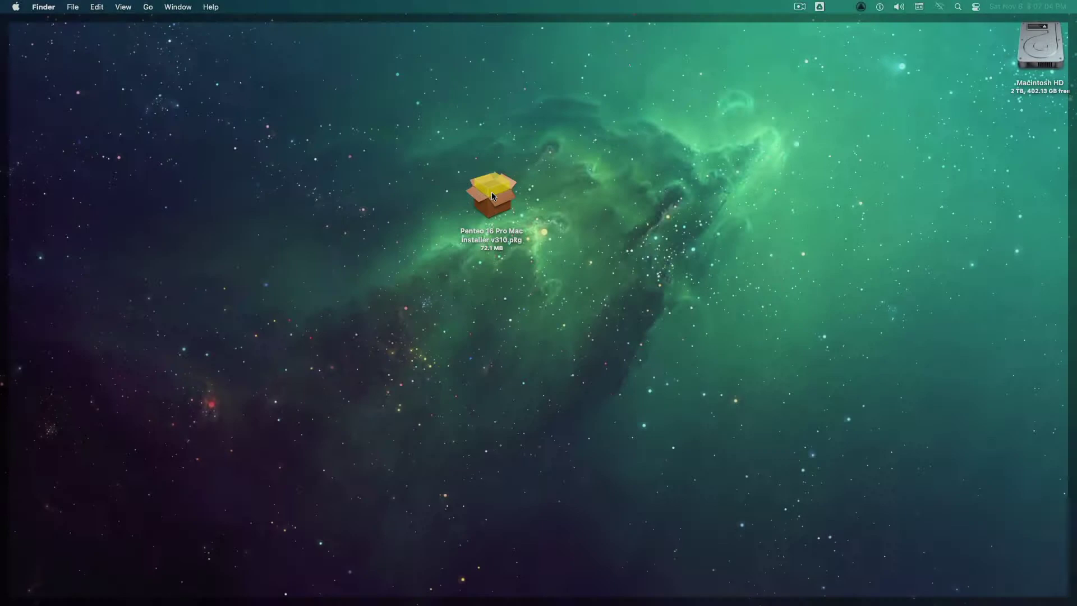
Run the Penteo 16 Pro Mac installer package and authorize installation with the admin password
left_click(493, 192)
double_click(492, 192)
left_click(666, 373)
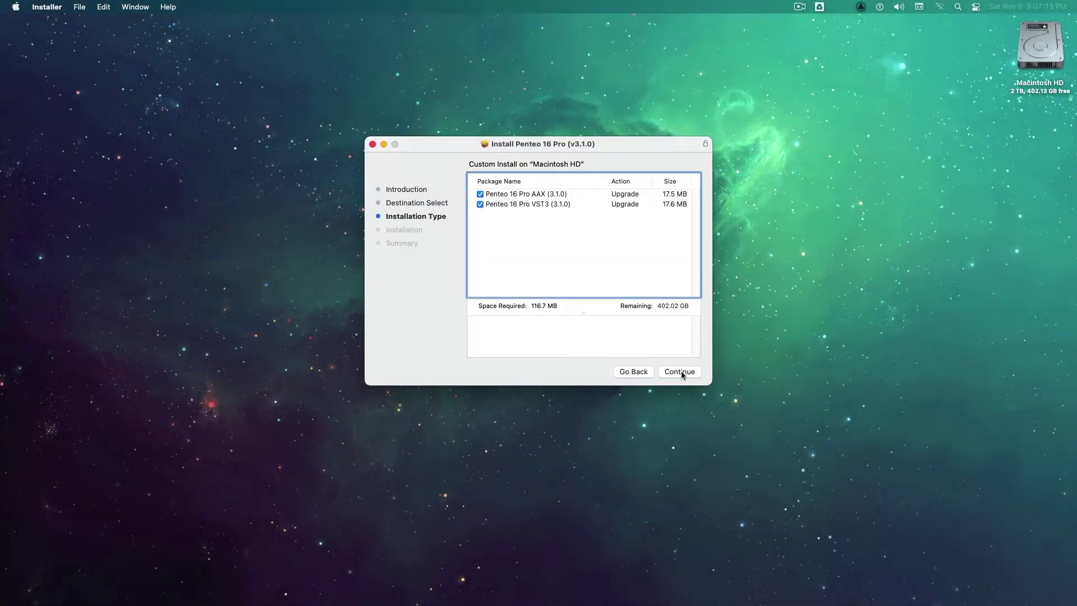
left_click(680, 371)
key("Return")
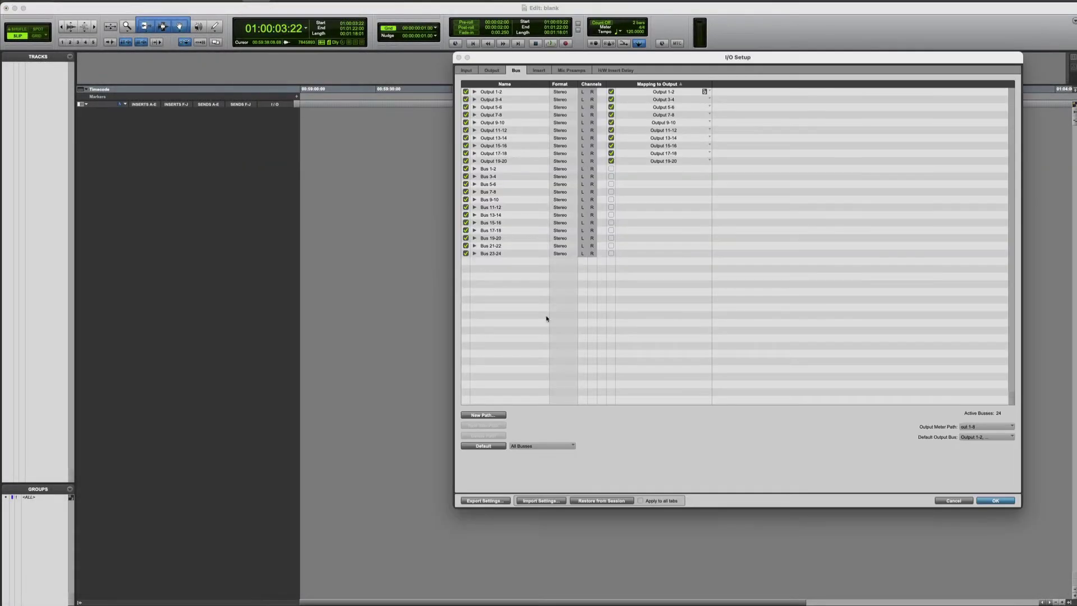
Reset the I/O outputs to a default 5.1 Main path
left_click(492, 70)
left_click(547, 459)
left_click(561, 496)
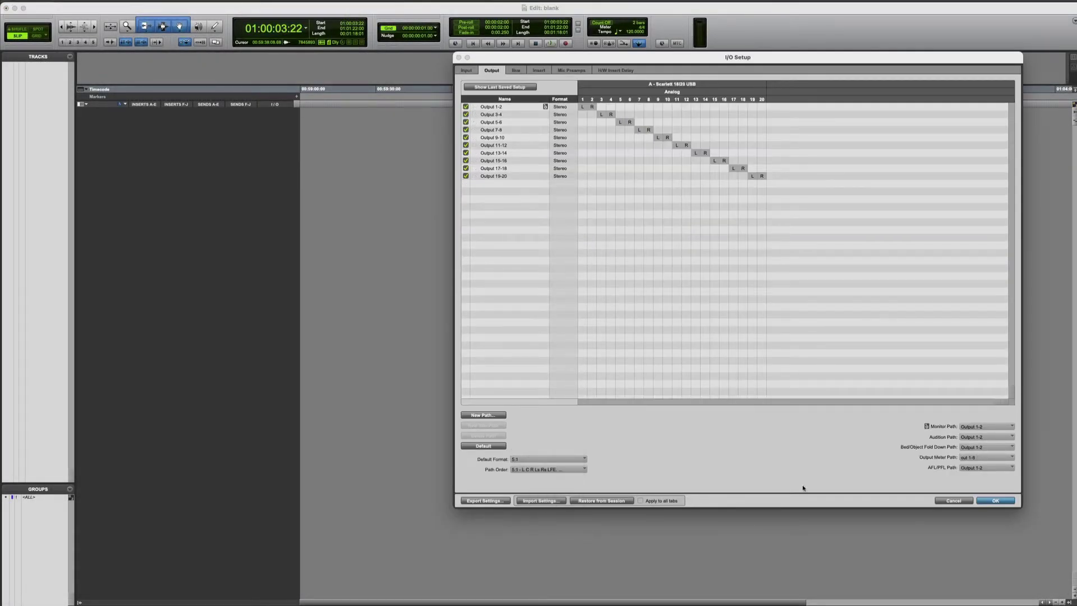
left_click(483, 445)
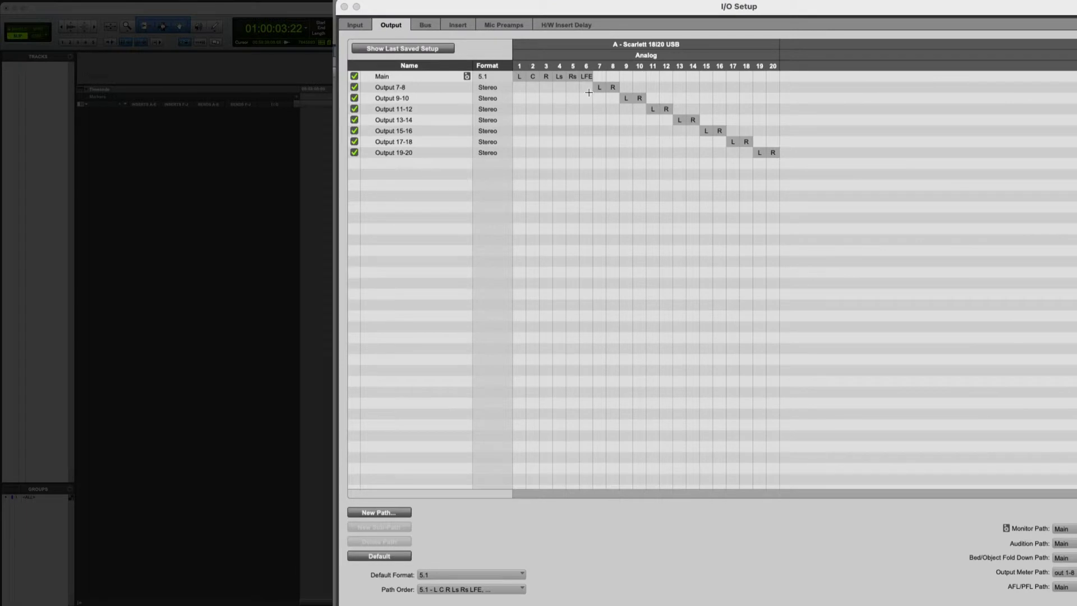
Create three new 5.1 buses and name them Dx, Fx and Mx
left_click(425, 24)
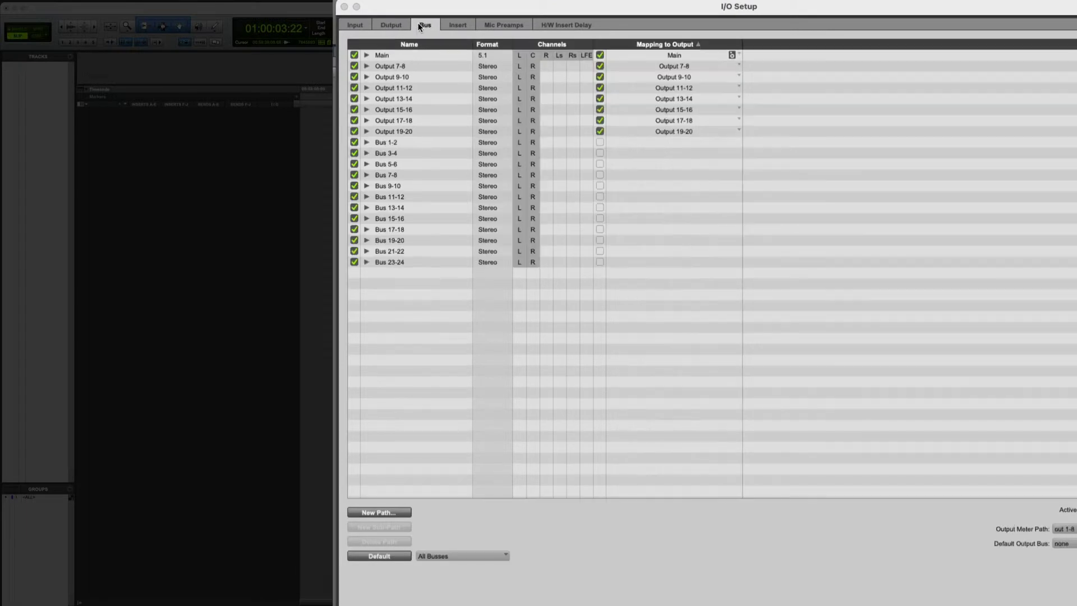
left_click(392, 509)
left_click(695, 214)
left_click(686, 258)
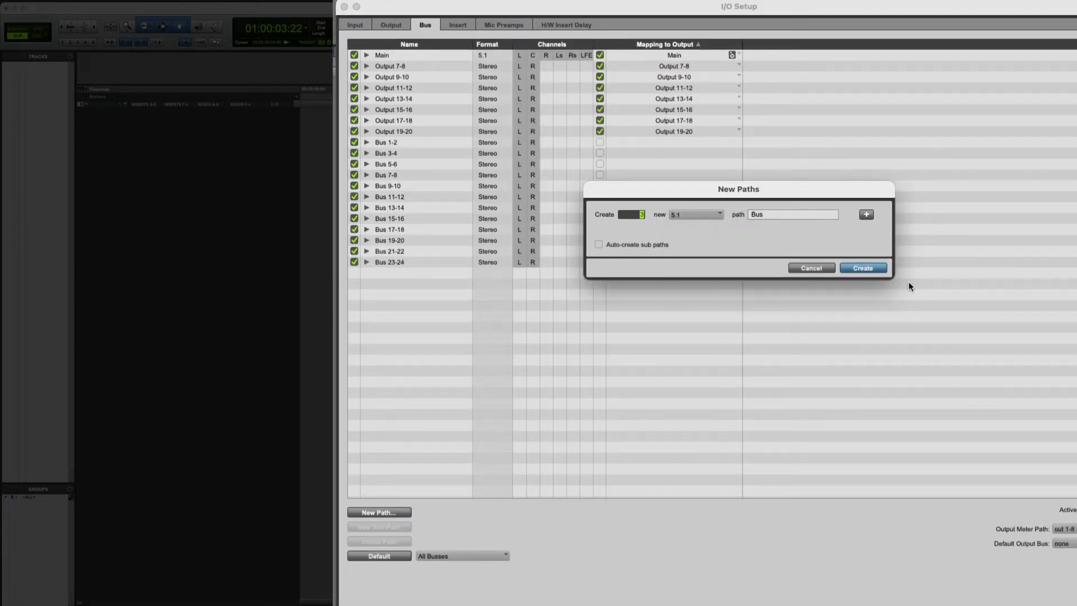
key("Return")
type("Dx")
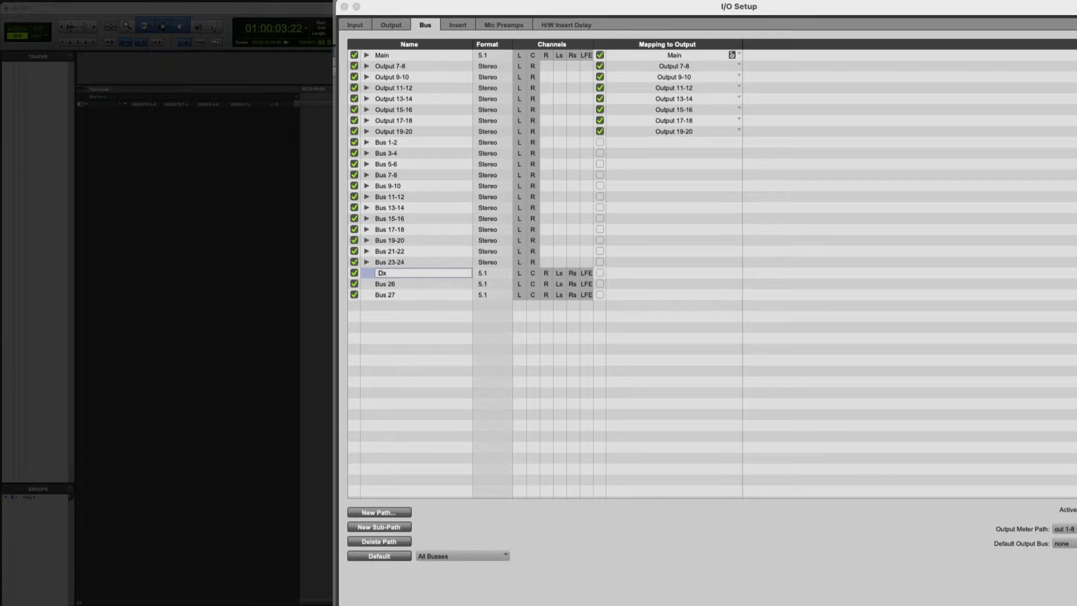
key("Tab")
type("Fx")
key("Tab")
type("Mx")
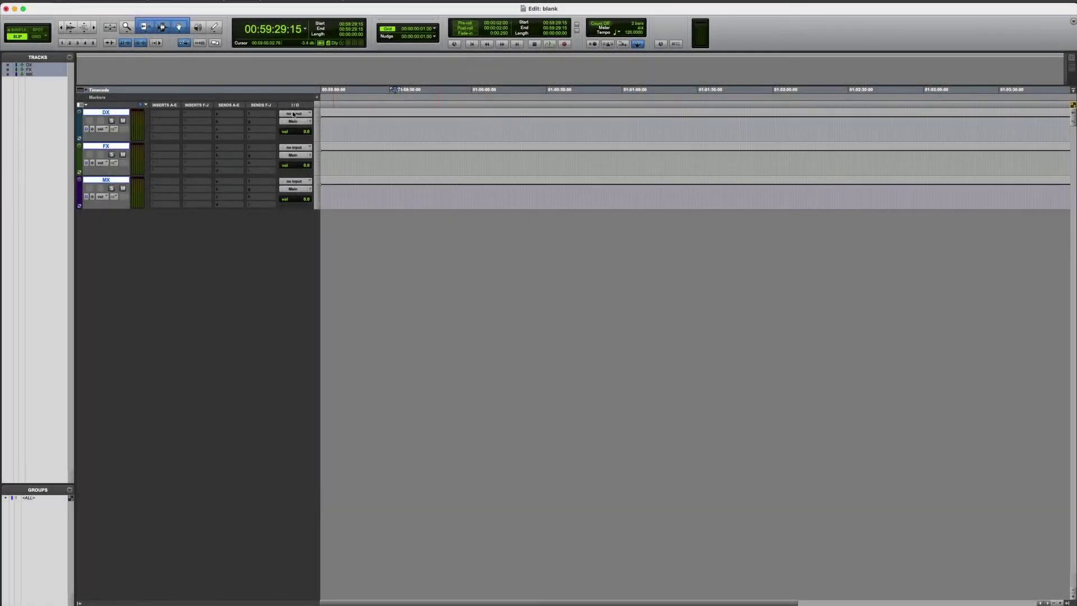
left_click(295, 114)
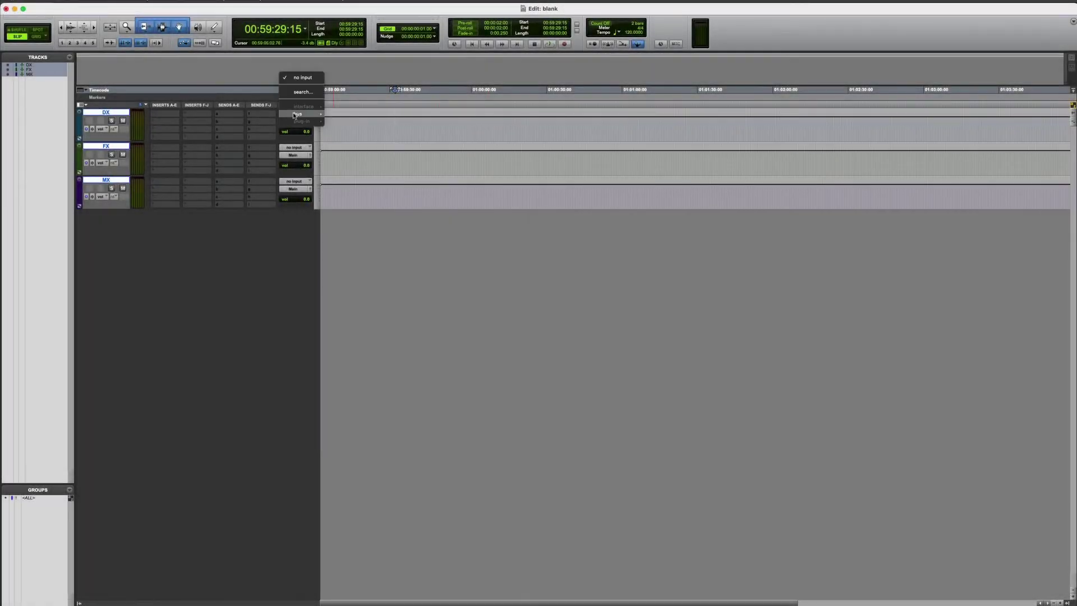
left_click(345, 117, "alt+super")
left_click(294, 189)
left_click(299, 217)
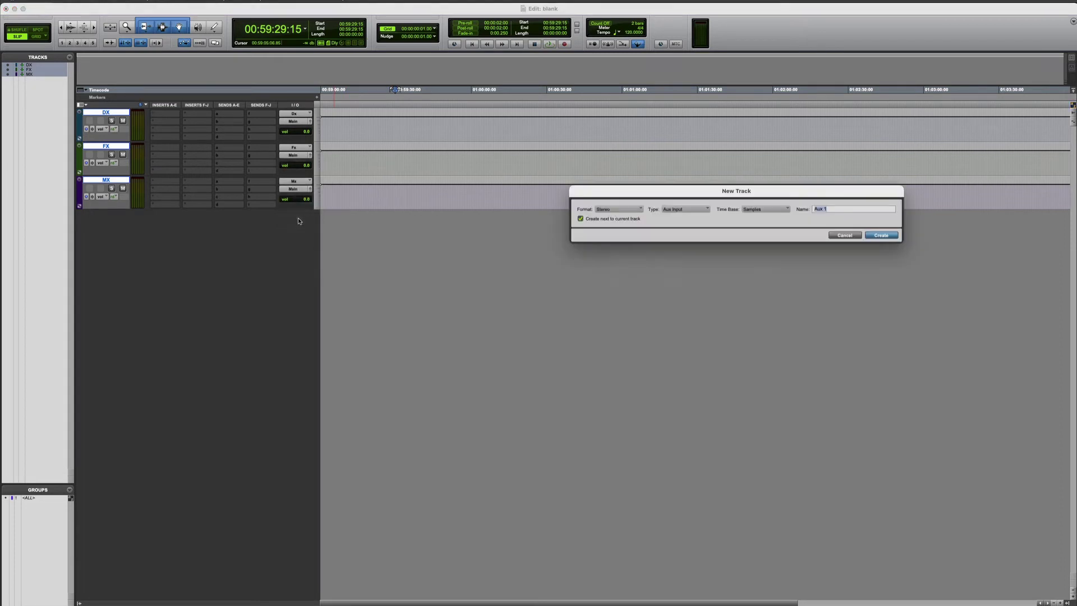
left_click(619, 208)
left_click(640, 231)
type("MP")
key("Return")
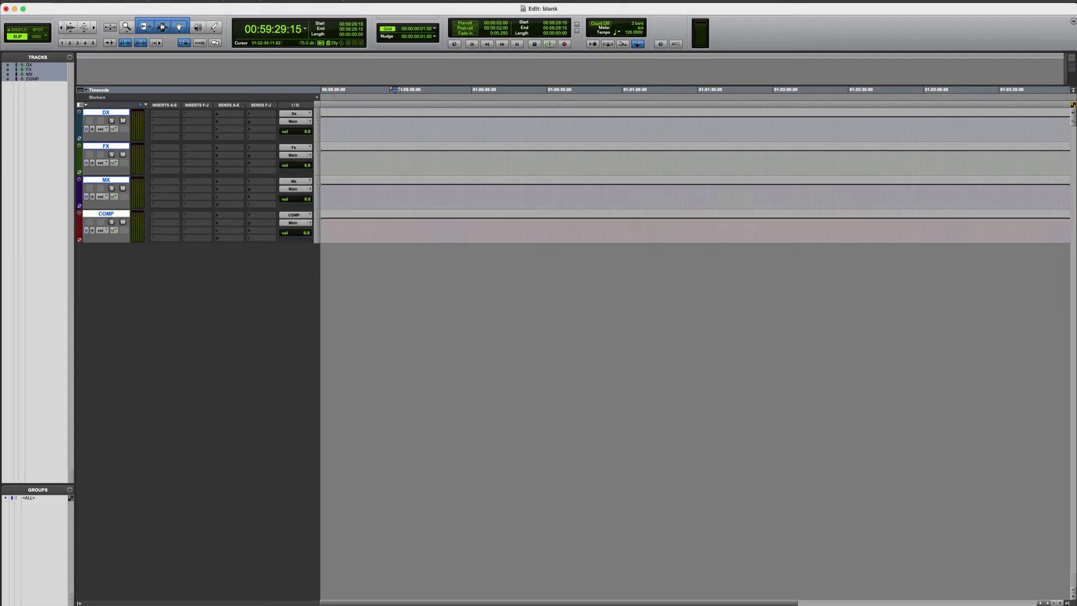
left_click_drag(817, 385, 498, 273)
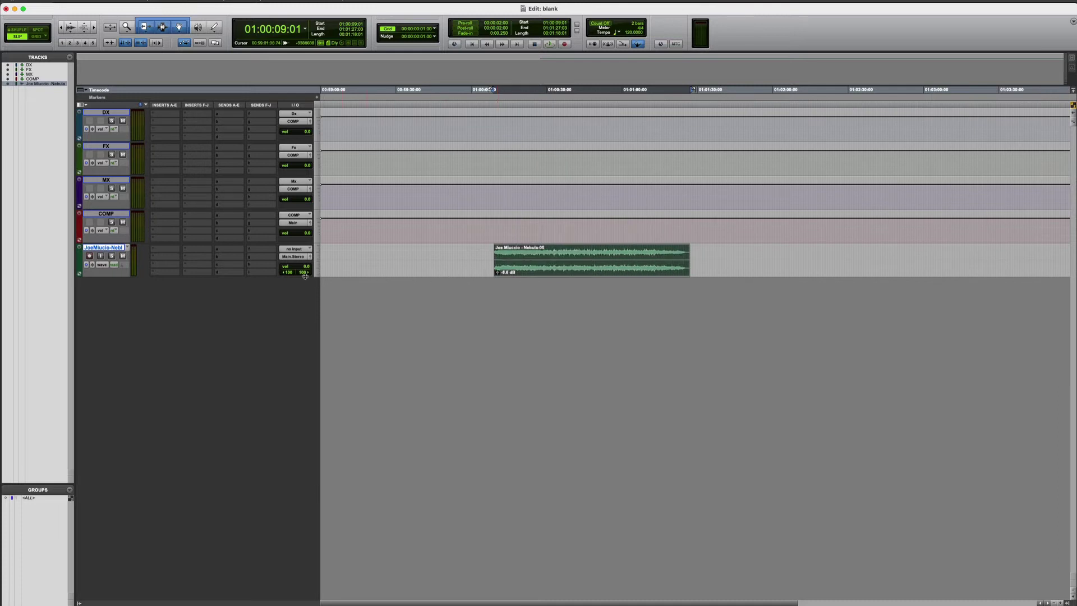
left_click(298, 257)
left_click(303, 286)
left_click(618, 209)
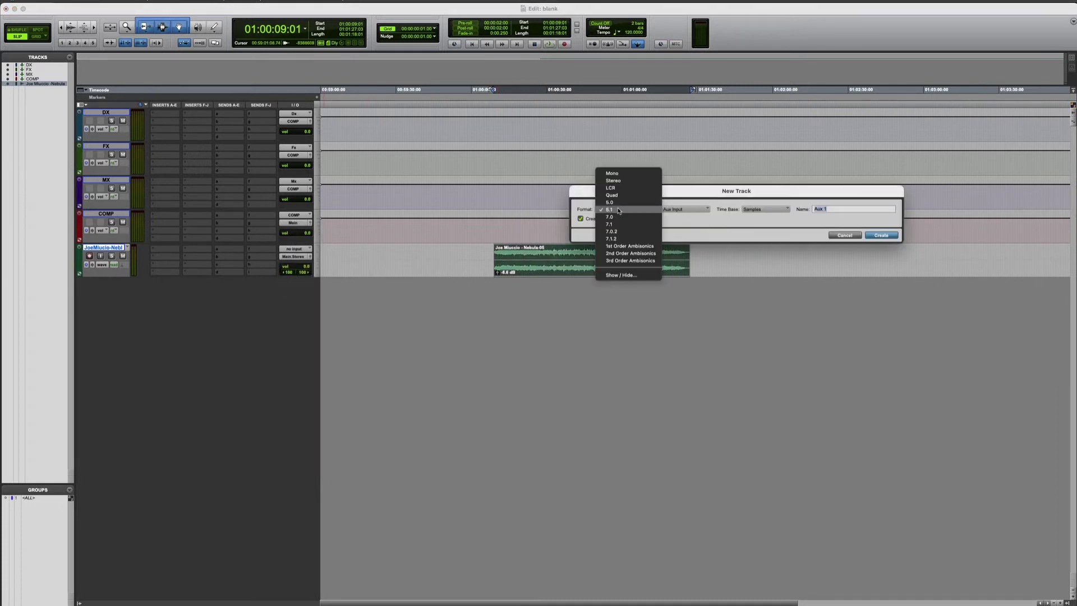
left_click(613, 180)
type("PENTEO MUSIC UPMIX")
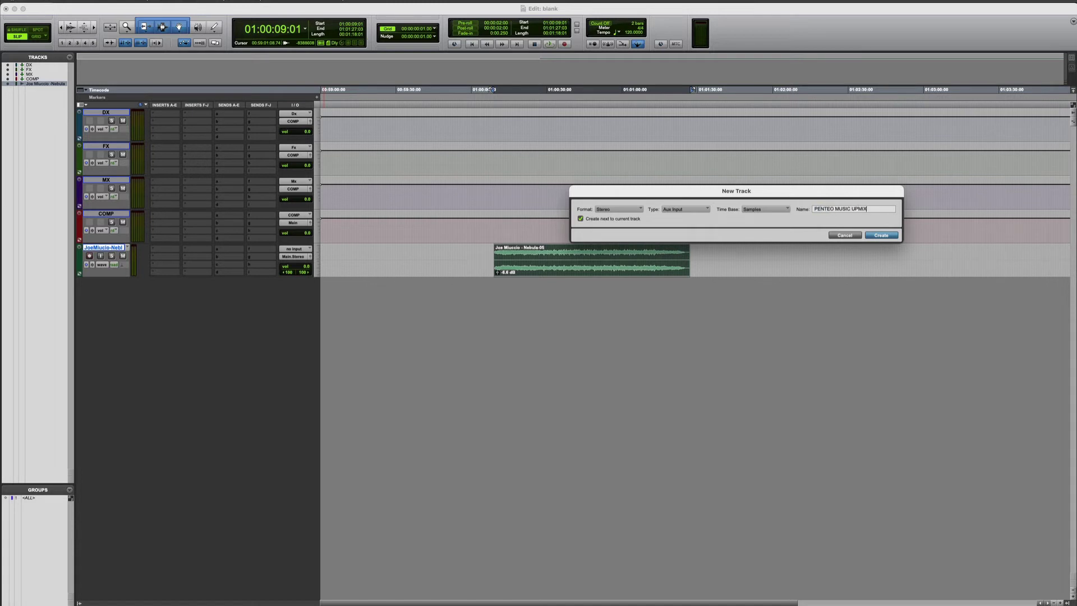
key("Return")
left_click(176, 280)
mouse_move(192, 283)
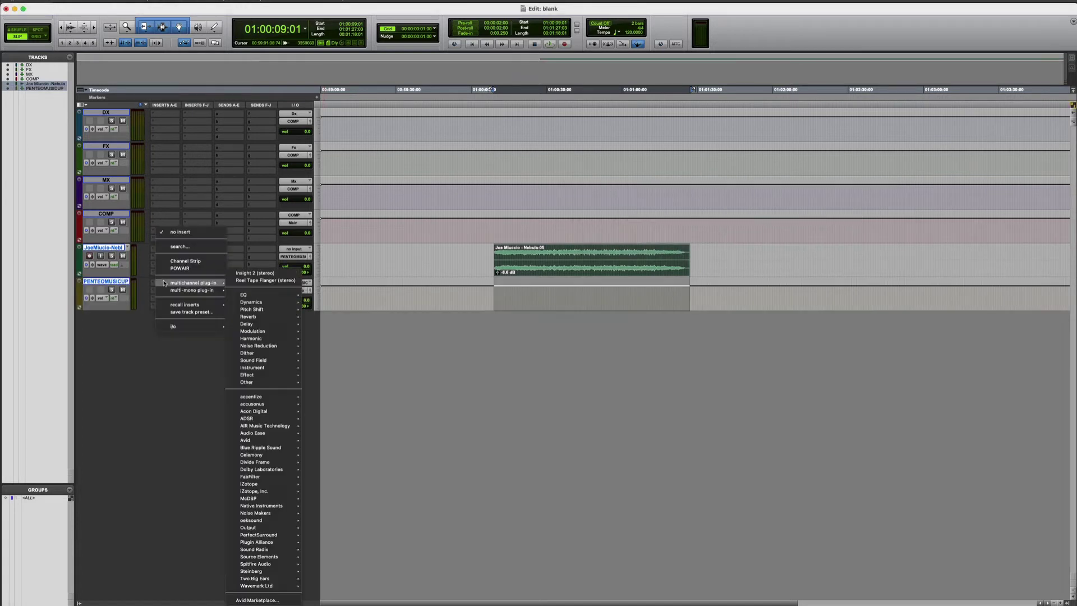
mouse_move(259, 535)
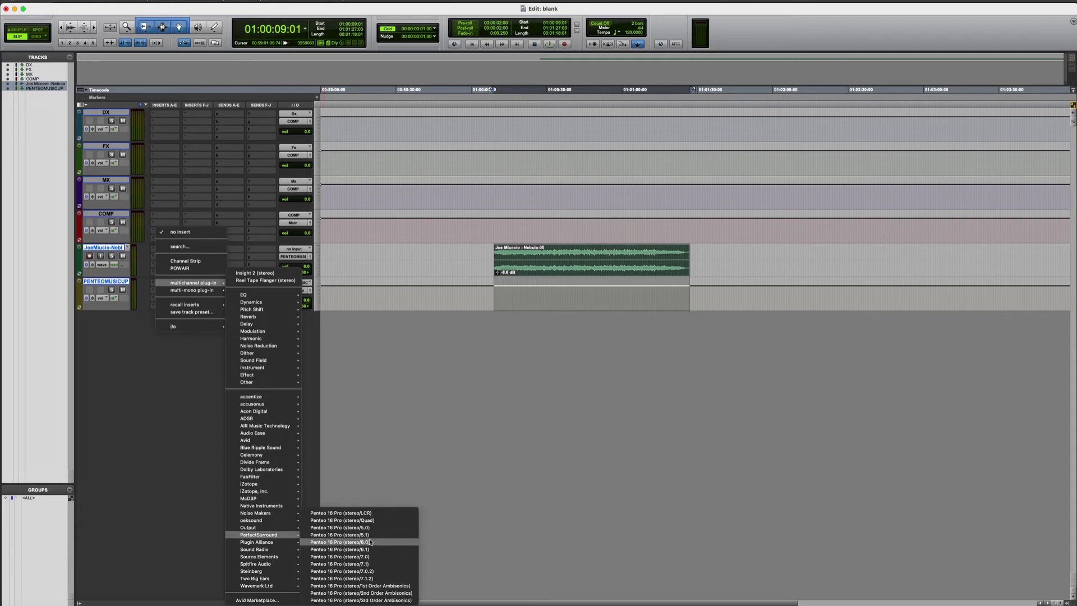
left_click(374, 536)
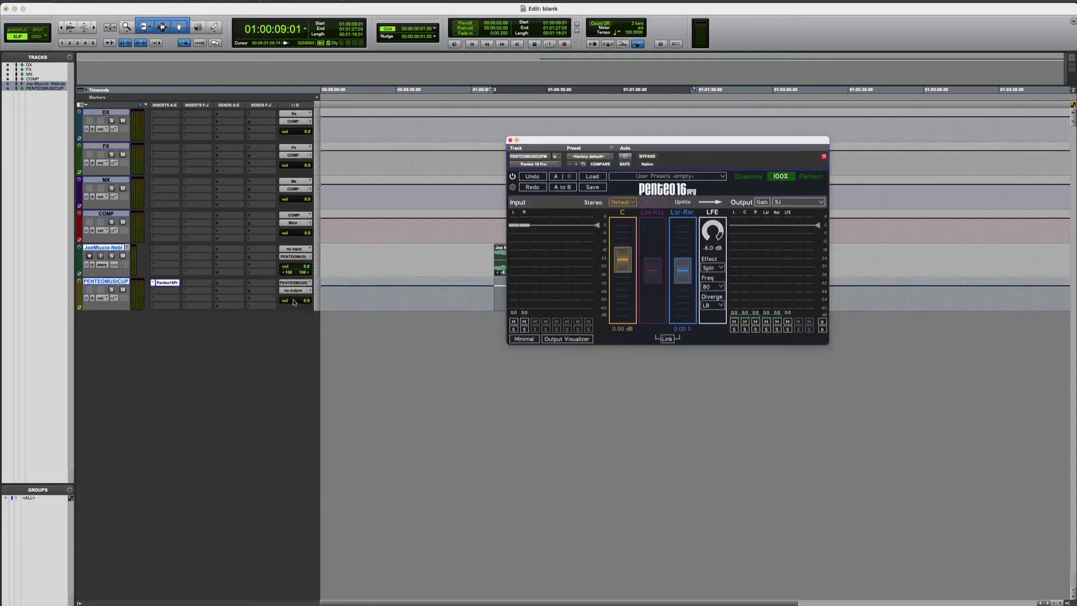
Send the upmix track to the Mx bus, with Penteo centre at -5.14 dB and rear spread 11.29%
left_click(292, 291)
left_click(359, 469)
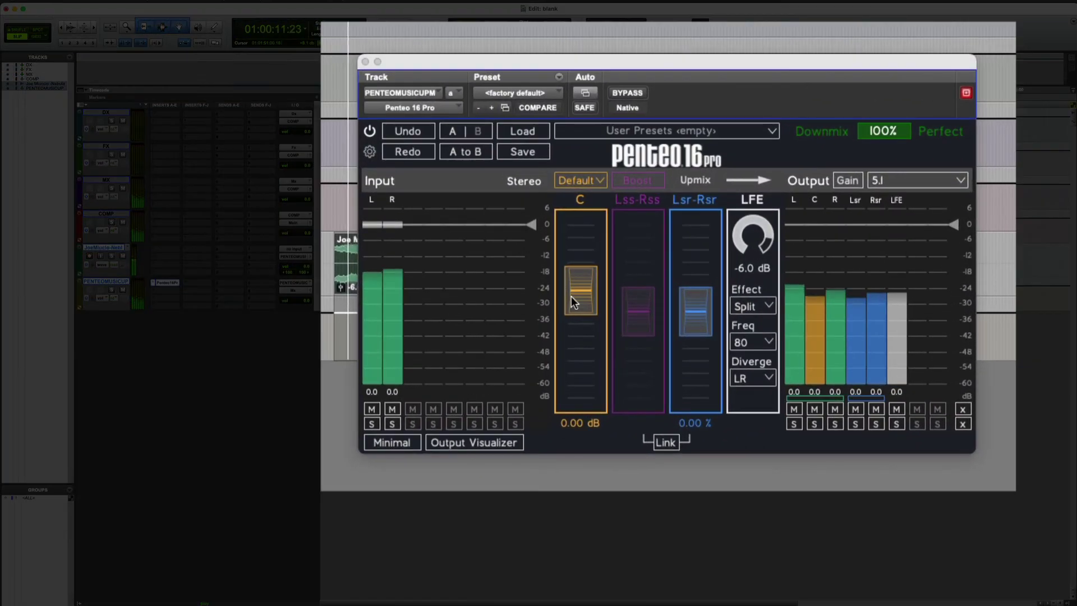
left_click_drag(571, 297, 574, 346)
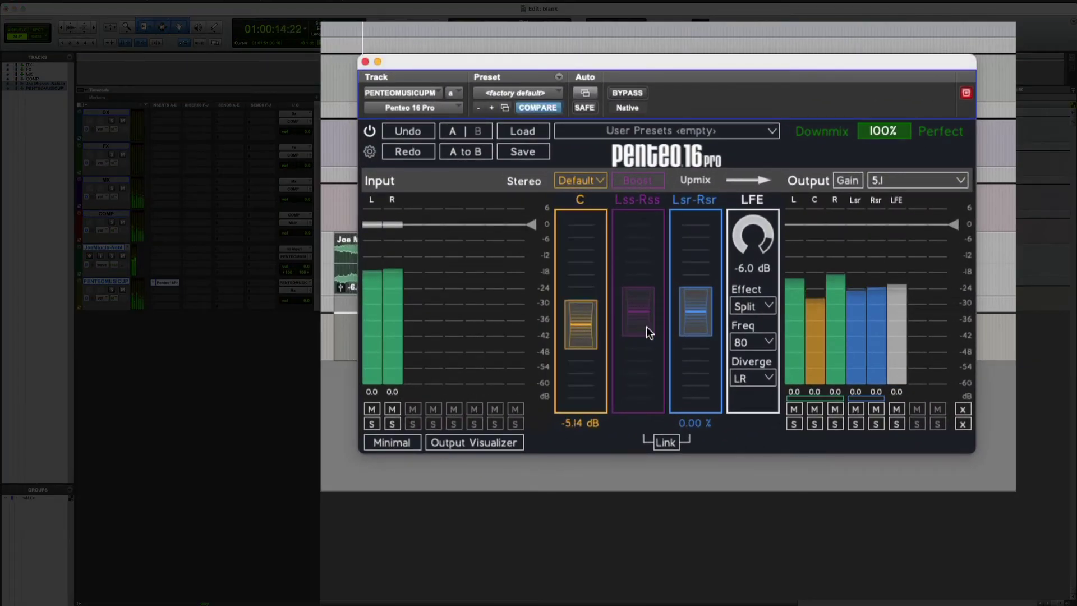
mouse_move(696, 295)
left_mouse_down()
mouse_move(699, 264)
mouse_move(699, 299)
left_mouse_up()
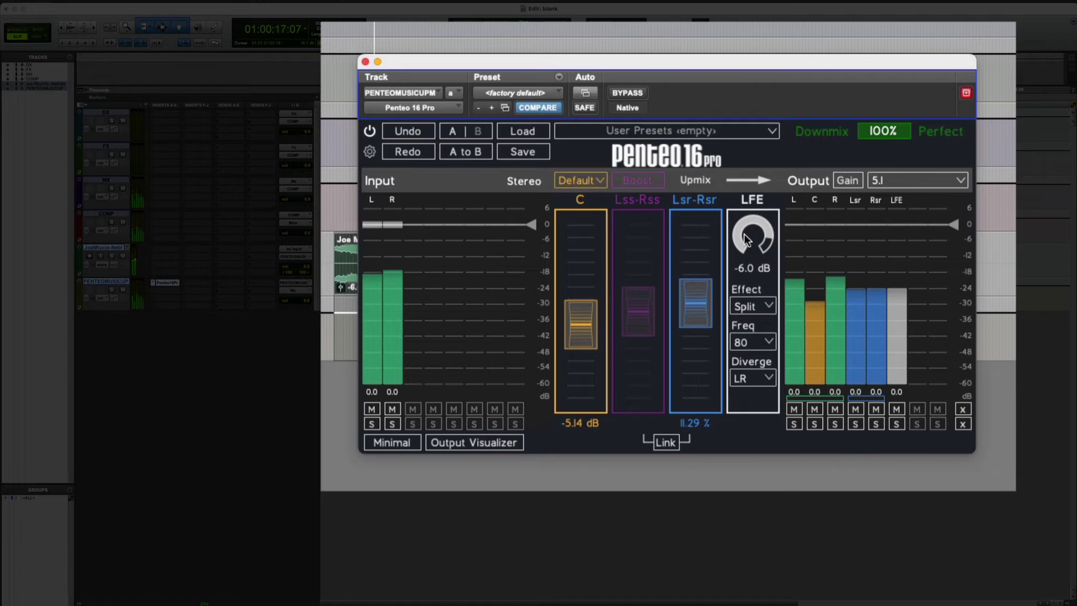
Set Penteo's LFE effect to Boost with the LFE level at about -20.8 dB
left_click_drag(745, 239, 746, 290)
left_click(752, 305)
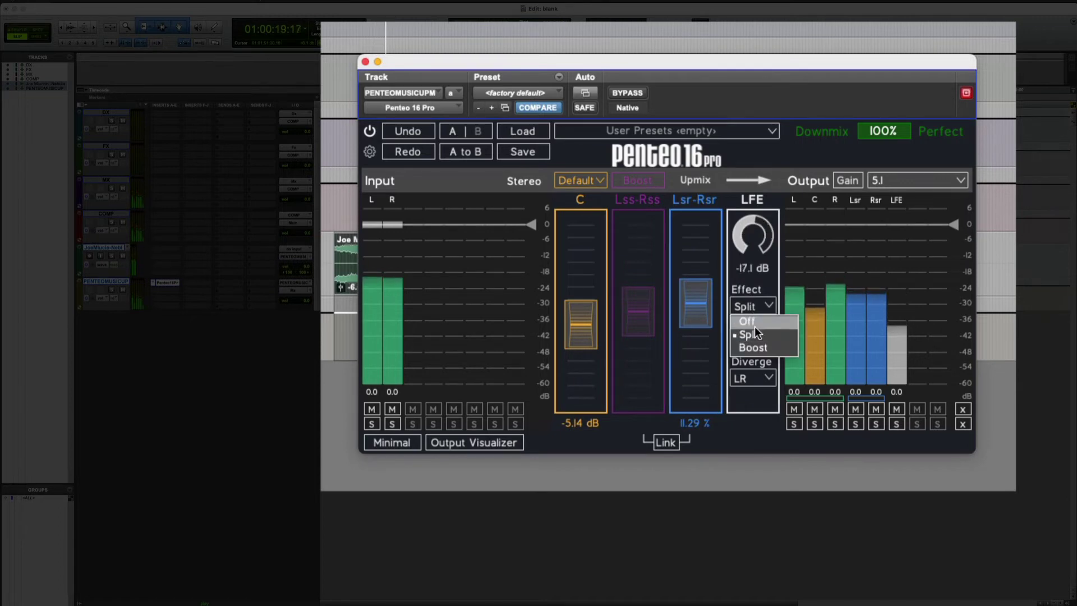
left_click(755, 327)
left_click(751, 306)
left_click(753, 347)
left_click_drag(737, 242, 737, 247)
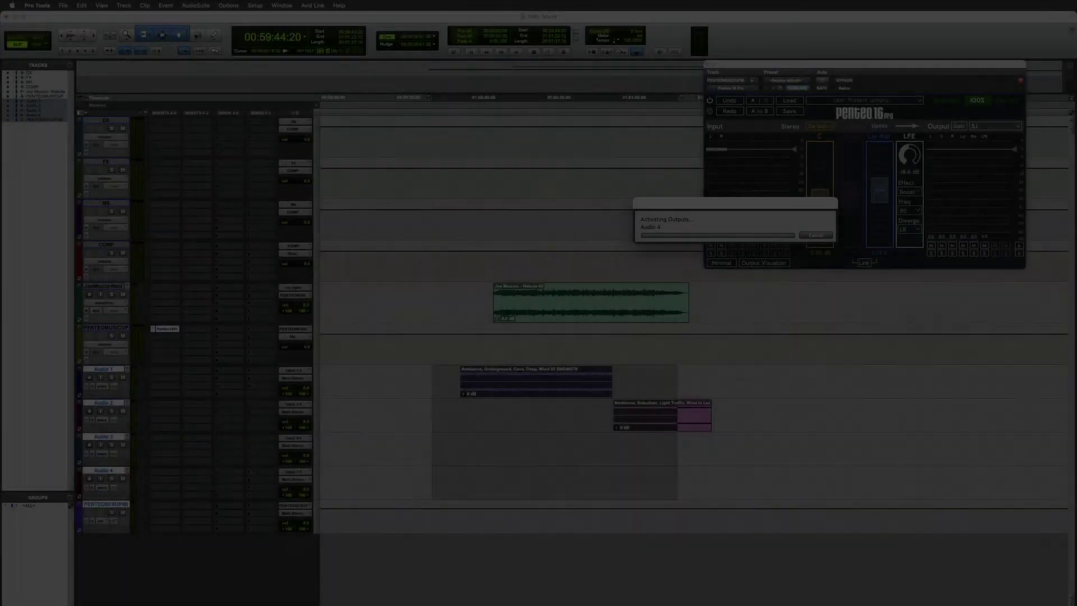
Open the output selector of the Audio 4 ambience track
left_click(294, 478)
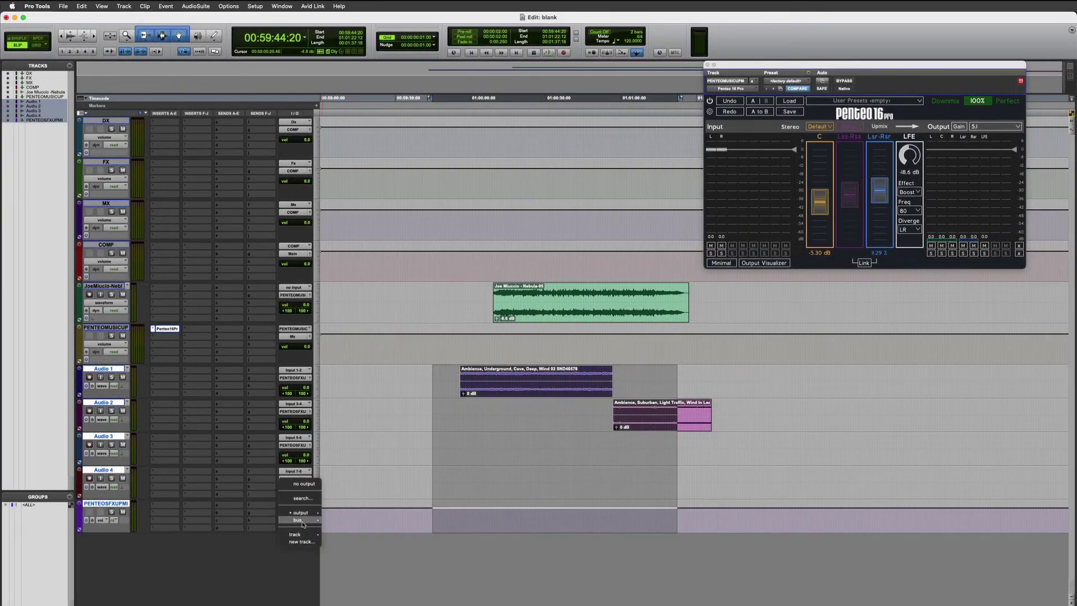